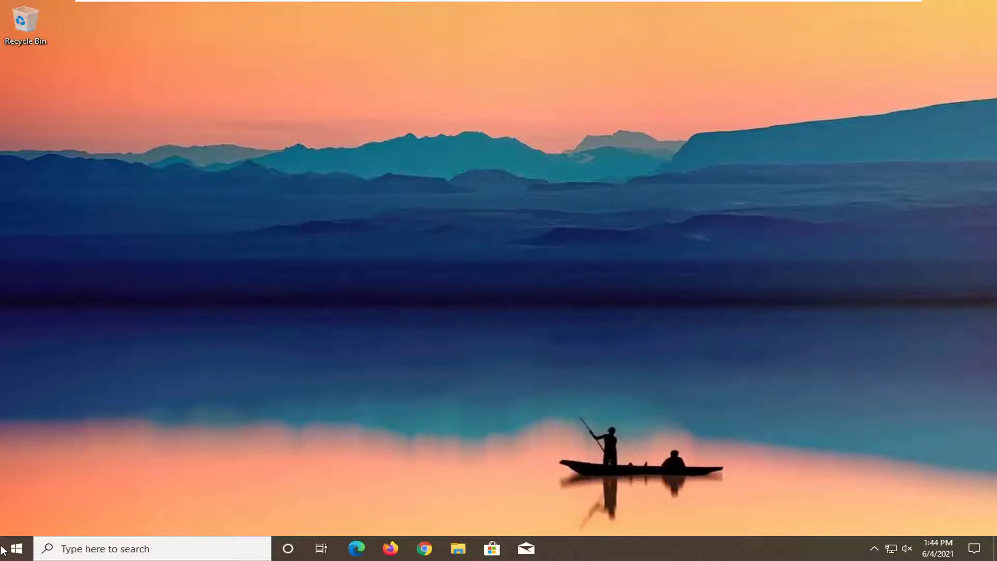
# Search the Start menu for 'component' and launch Component Services
pyautogui.click(3, 550)
pyautogui.write('compo')
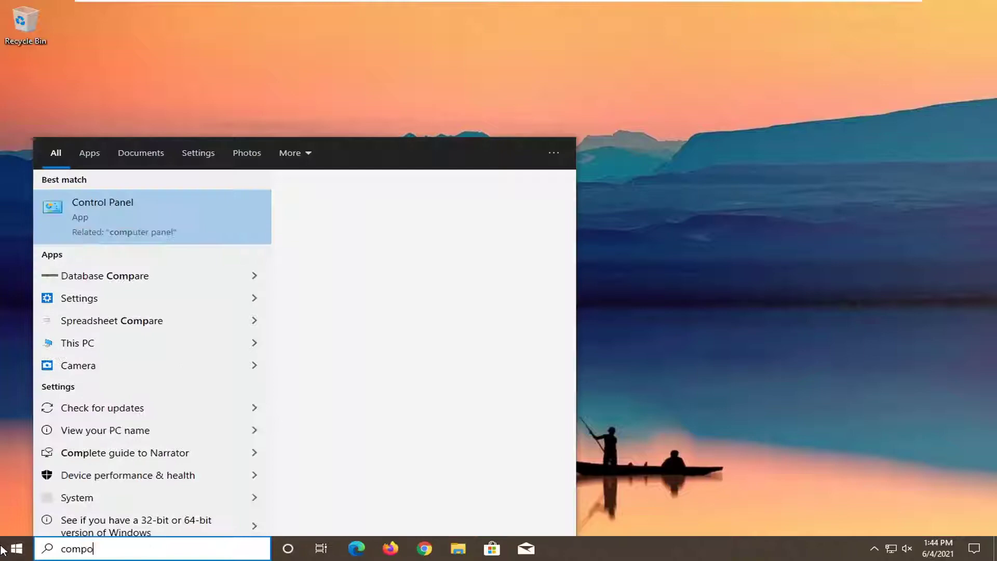
pyautogui.write('nen')
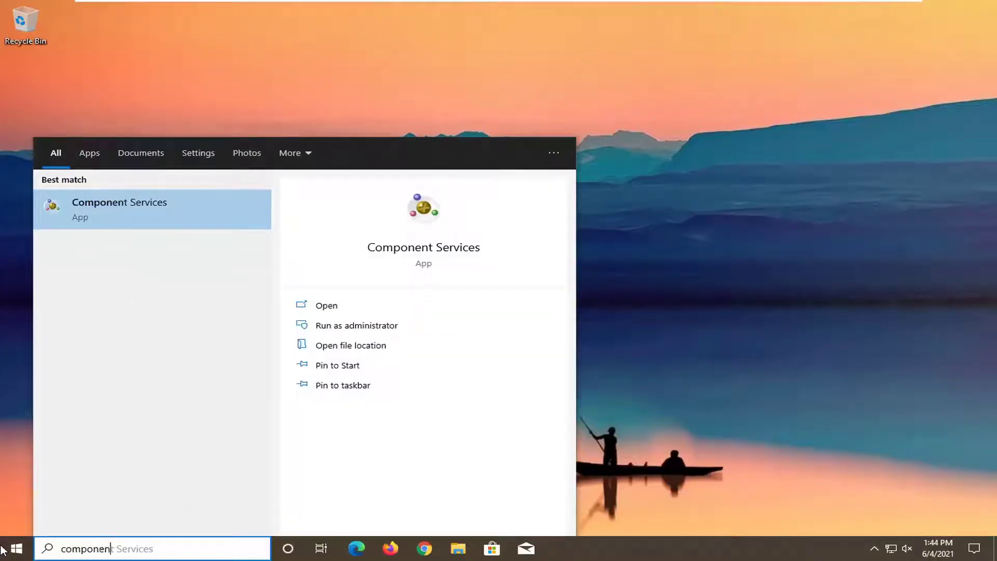
pyautogui.write('t')
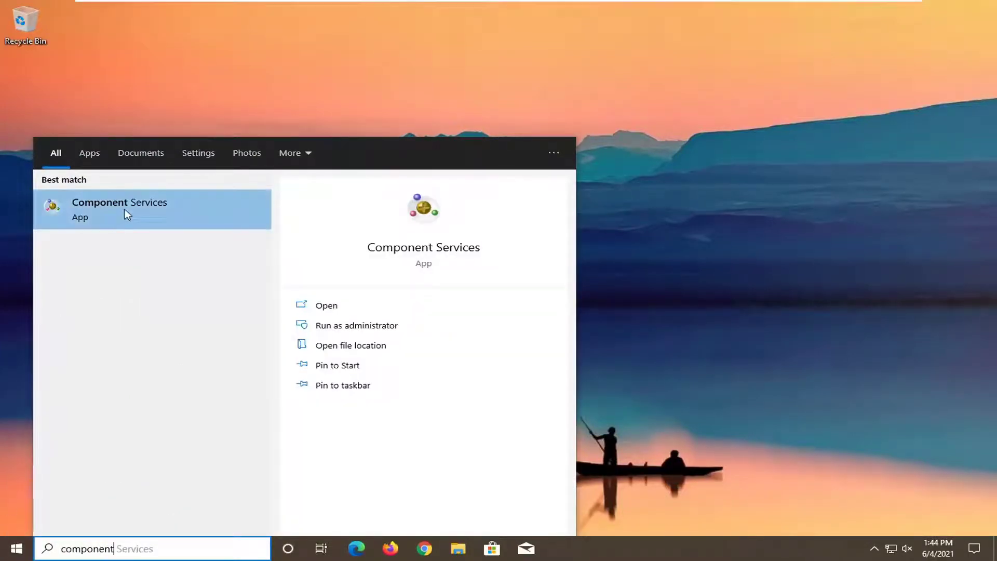
pyautogui.click(134, 208)
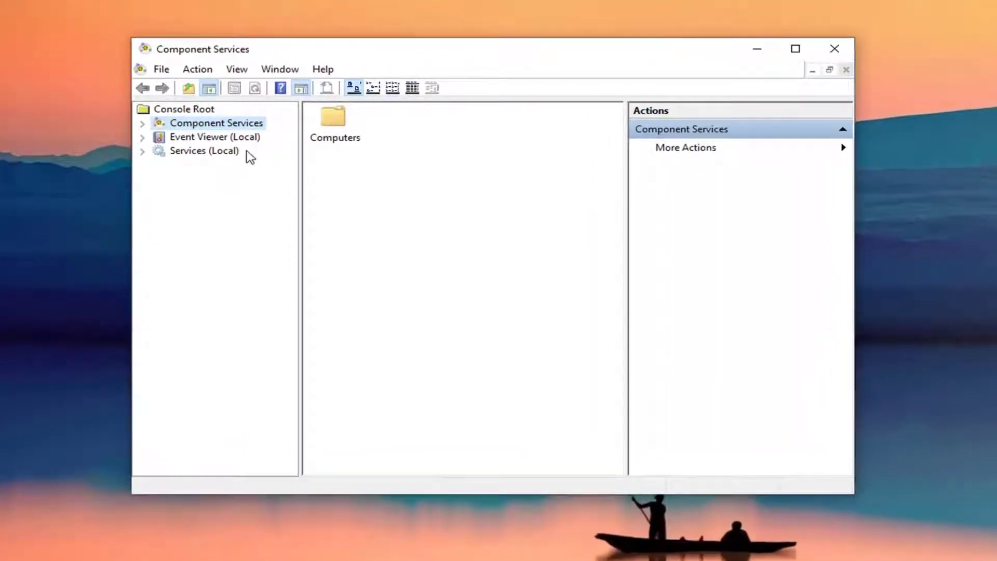
# Browse DCOM Config under Component Services > Computers > My Computer, then close the console
pyautogui.doubleClick(200, 123)
pyautogui.click(210, 137)
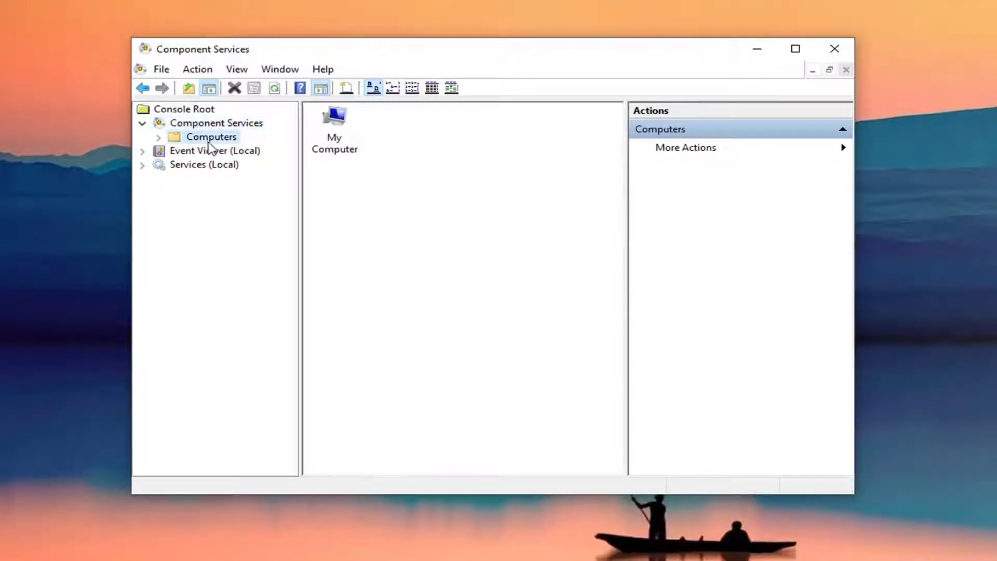
pyautogui.doubleClick(208, 142)
pyautogui.click(210, 152)
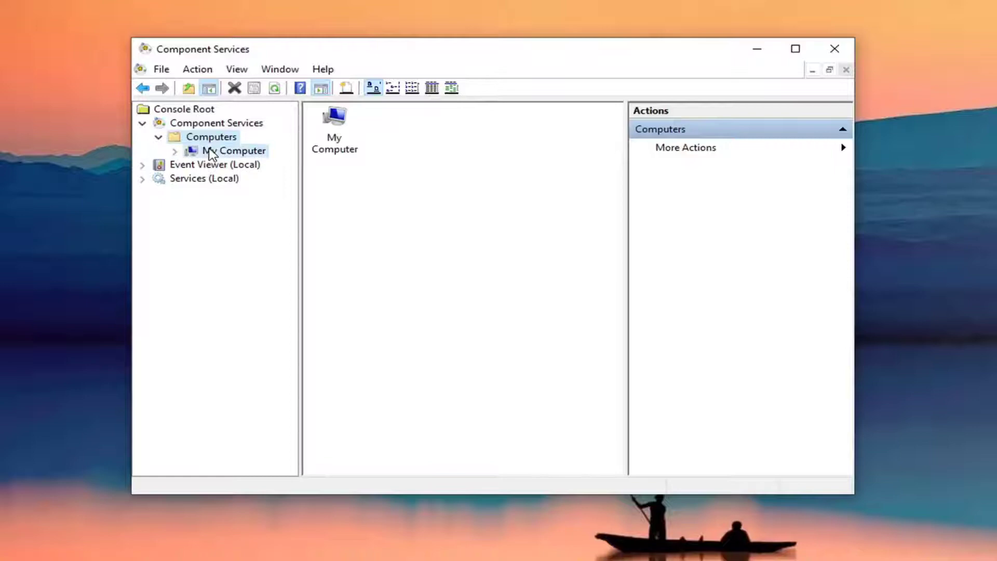
pyautogui.doubleClick(207, 152)
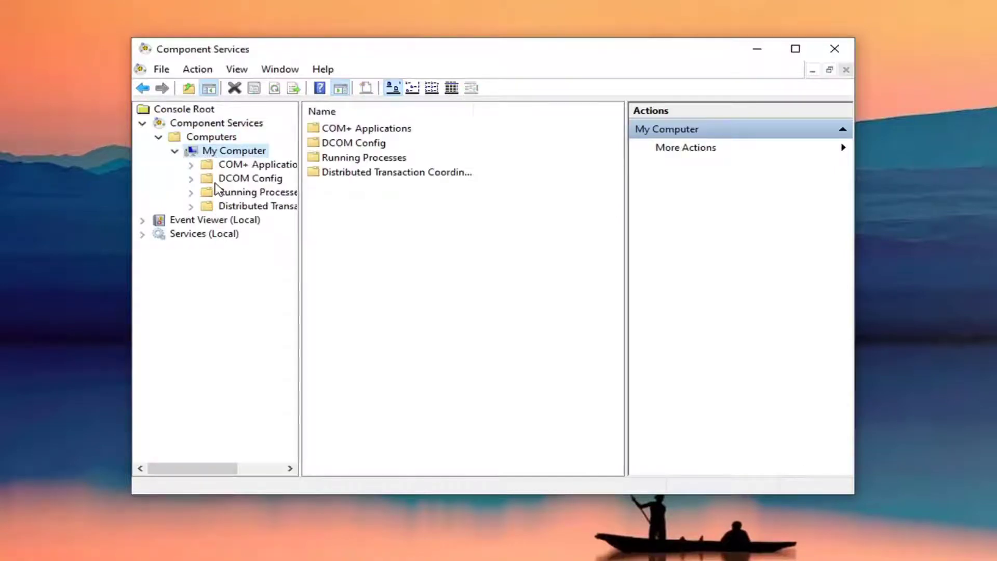
pyautogui.click(247, 179)
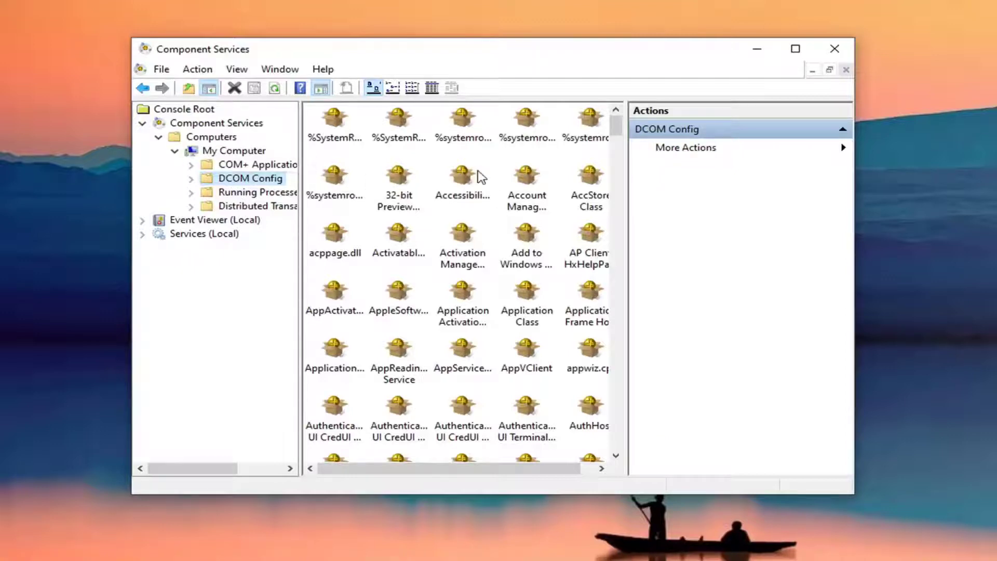
pyautogui.click(848, 48)
# Start Command Prompt from search as administrator, approving the UAC prompt
pyautogui.press('super')
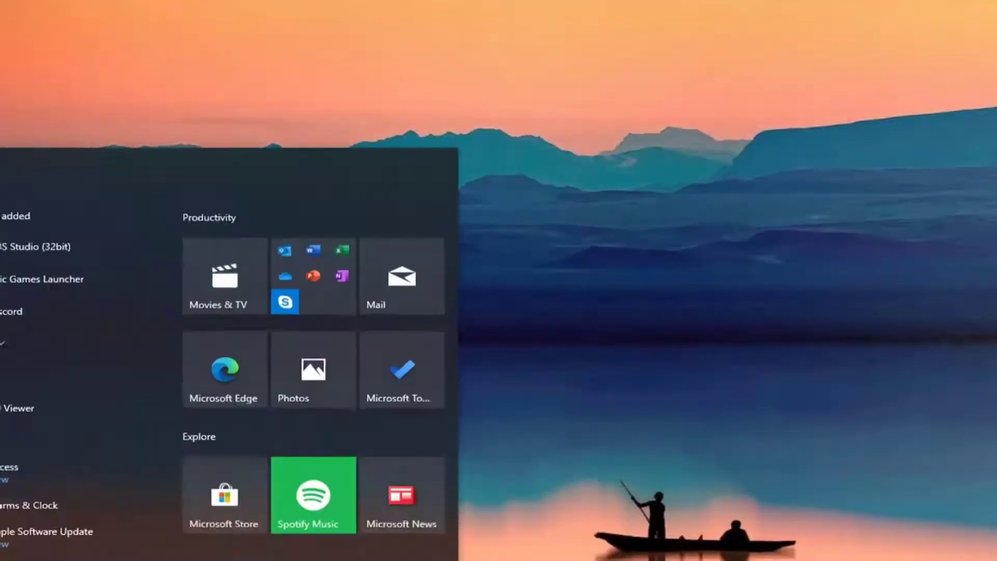
pyautogui.write('cmd')
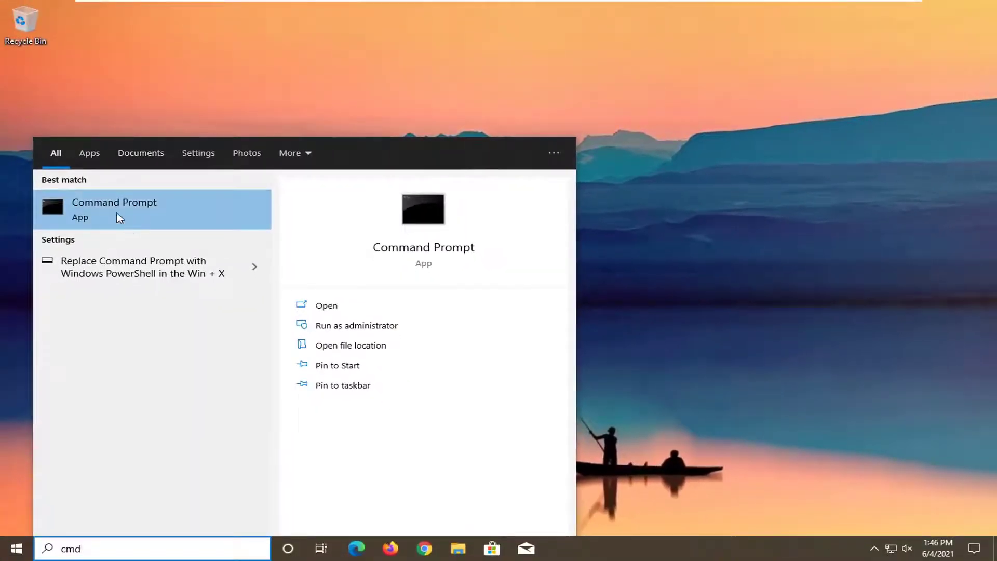
pyautogui.rightClick(117, 215)
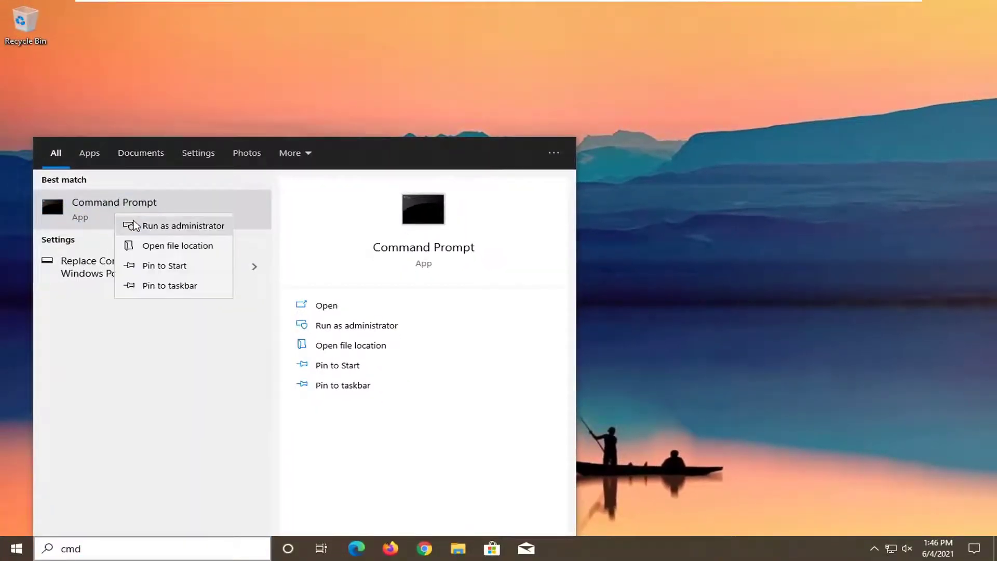
pyautogui.click(165, 229)
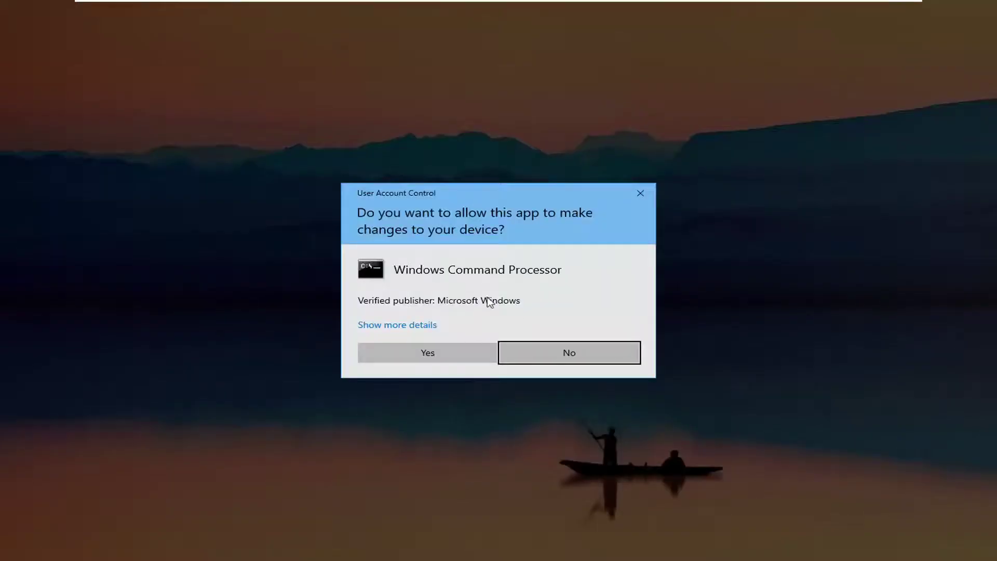
pyautogui.click(406, 357)
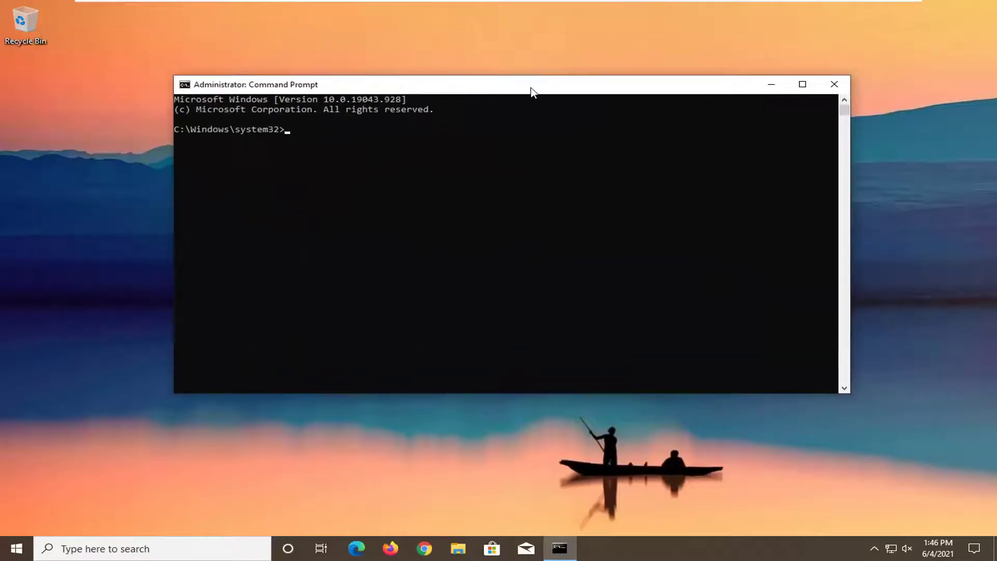
# Paste and run 'regsvr32 ExplorerFrame.dll' in the elevated console, then close it
pyautogui.moveTo(399, 49); pyautogui.dragTo(506, 85)
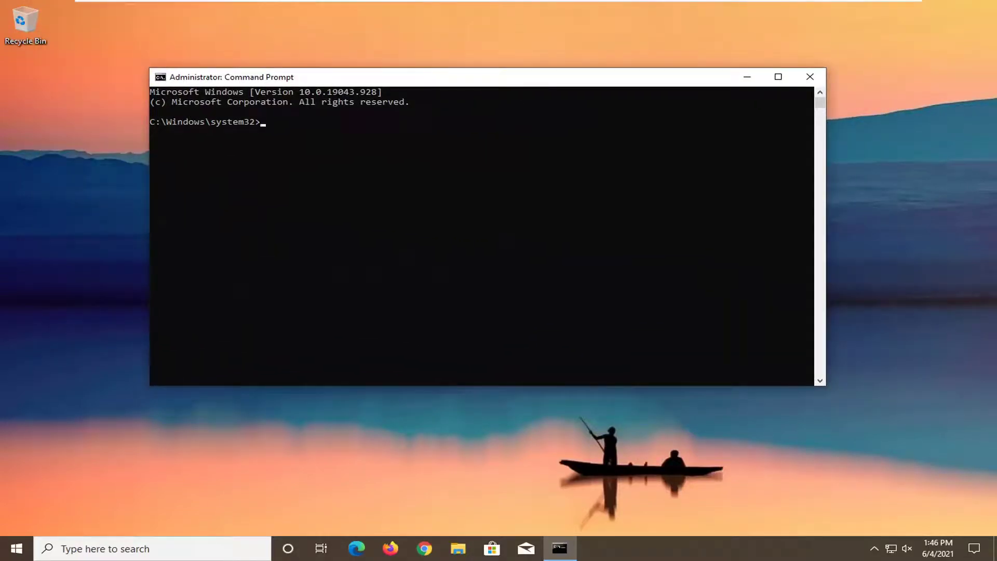
pyautogui.rightClick(432, 83)
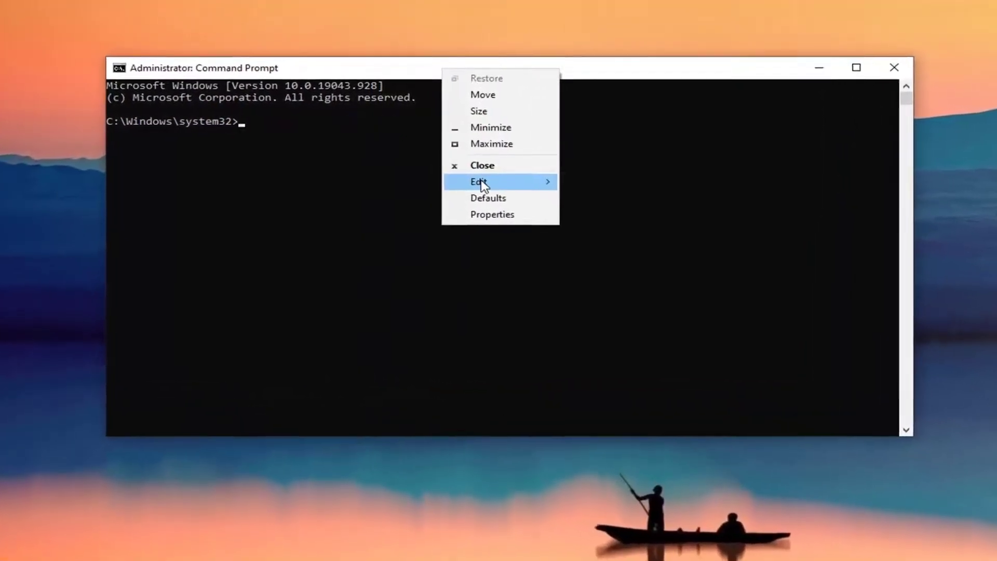
pyautogui.moveTo(478, 182)
pyautogui.click(586, 213)
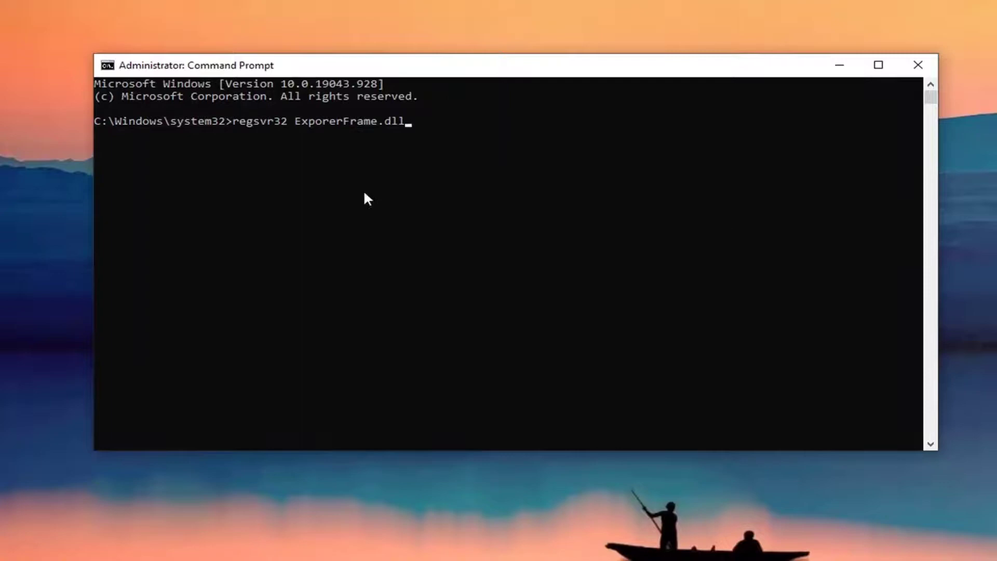
pyautogui.press('Return')
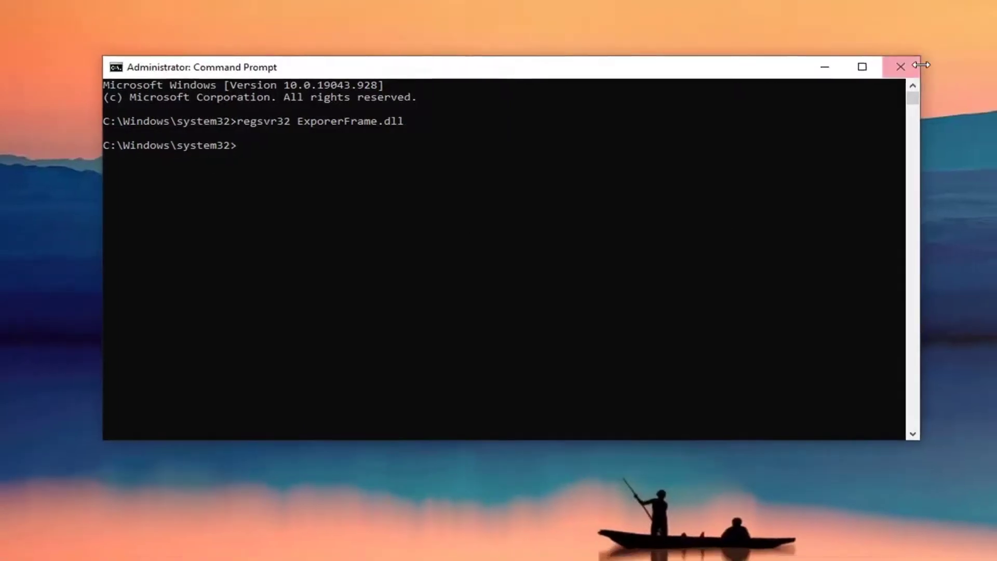
pyautogui.click(883, 69)
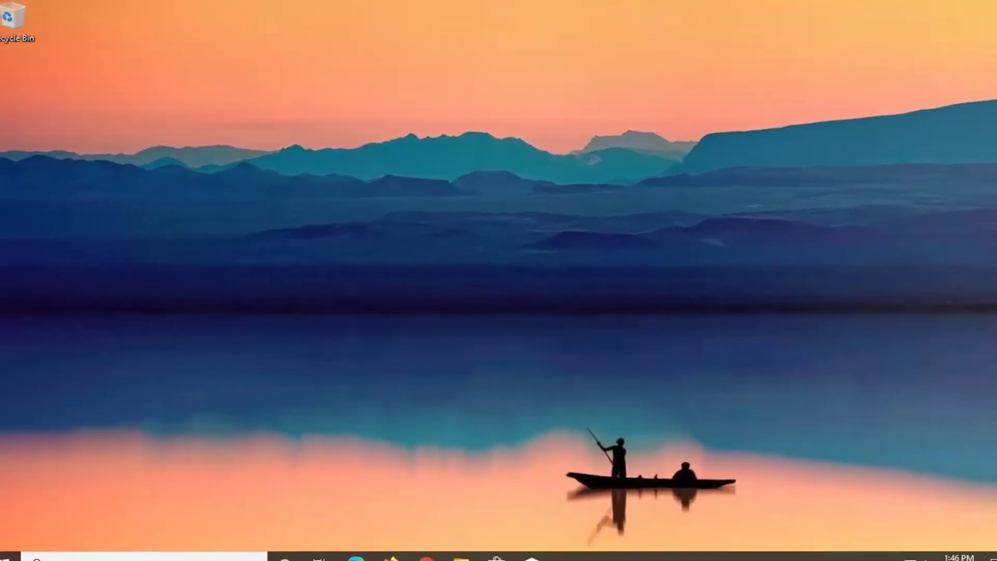
# Search the Start menu for 'settings' and launch the Settings app
pyautogui.click(16, 548)
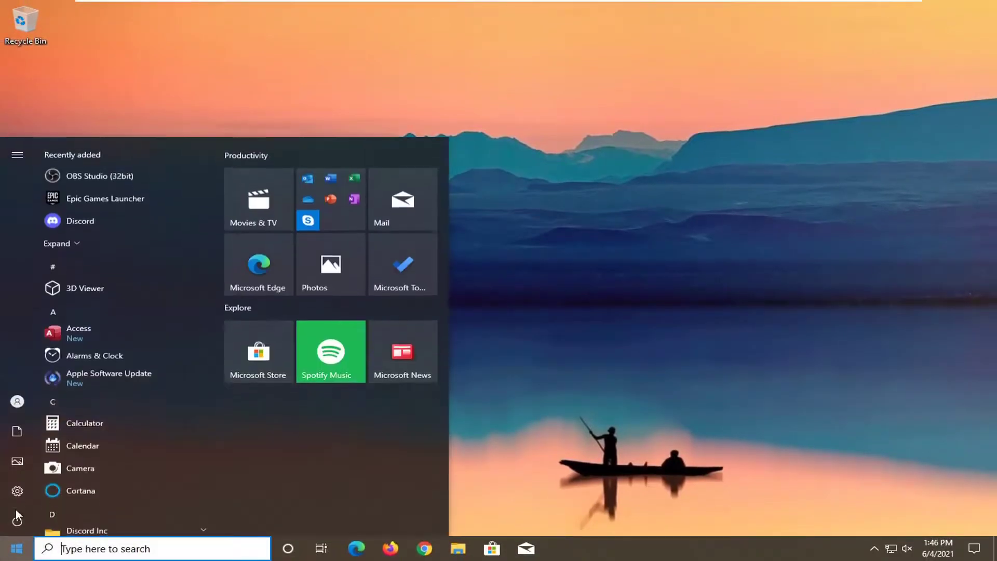
pyautogui.write('settin')
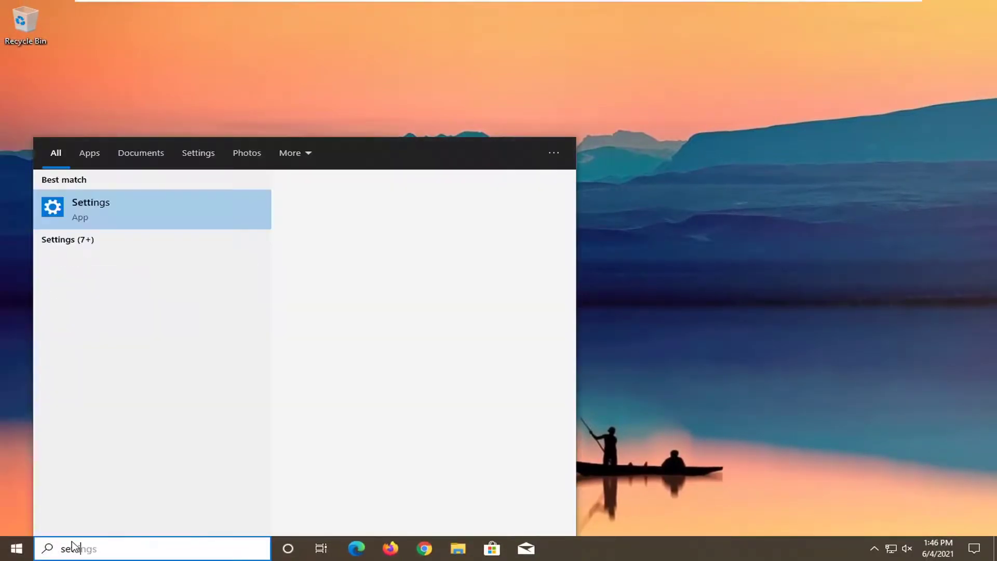
pyautogui.write('gs')
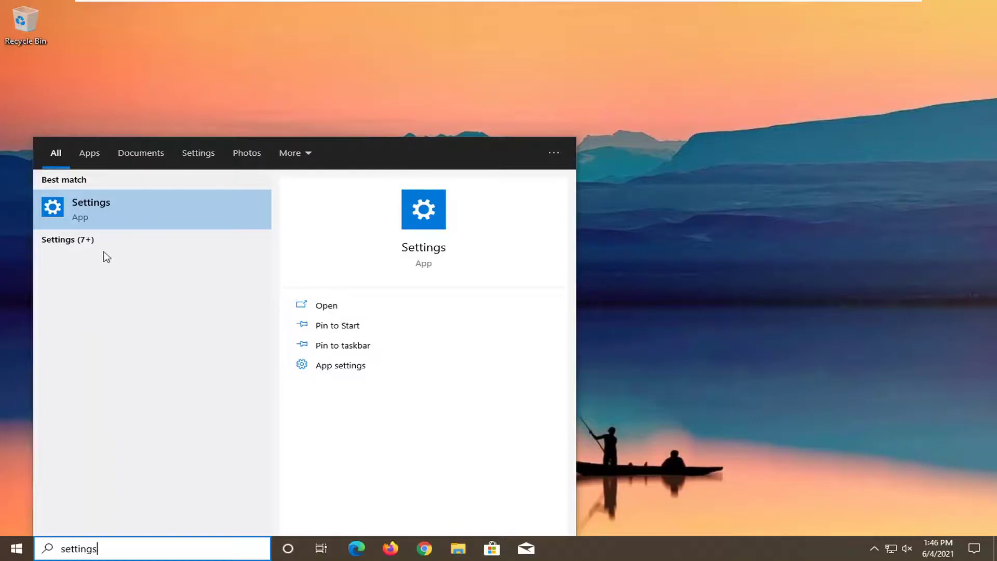
pyautogui.click(106, 221)
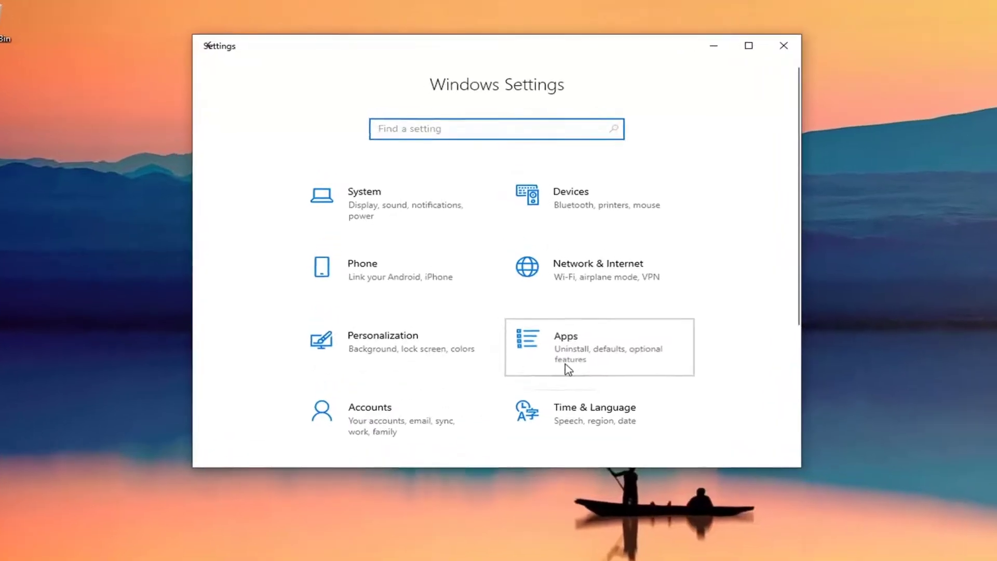
# Reset Apps > Default apps to Microsoft defaults, replacing Chrome with Edge, then close Settings
pyautogui.click(550, 346)
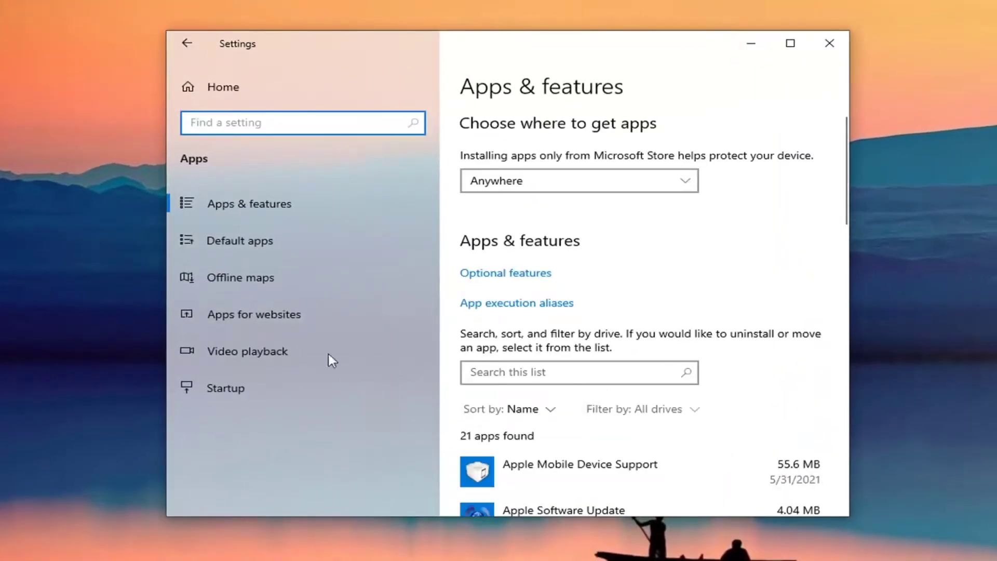
pyautogui.click(211, 240)
pyautogui.scroll(-3, 635, 260)
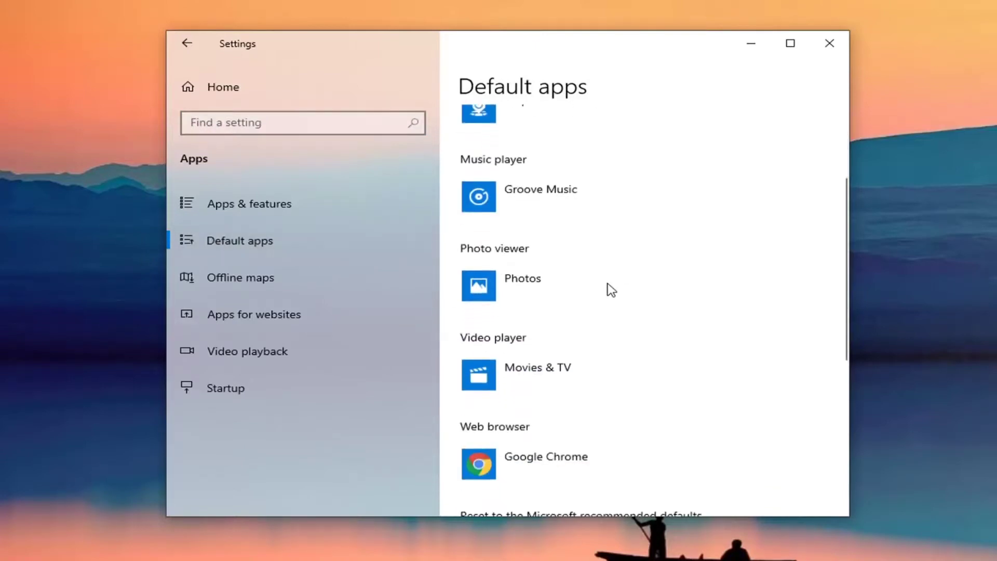
pyautogui.scroll(-2, 609, 280)
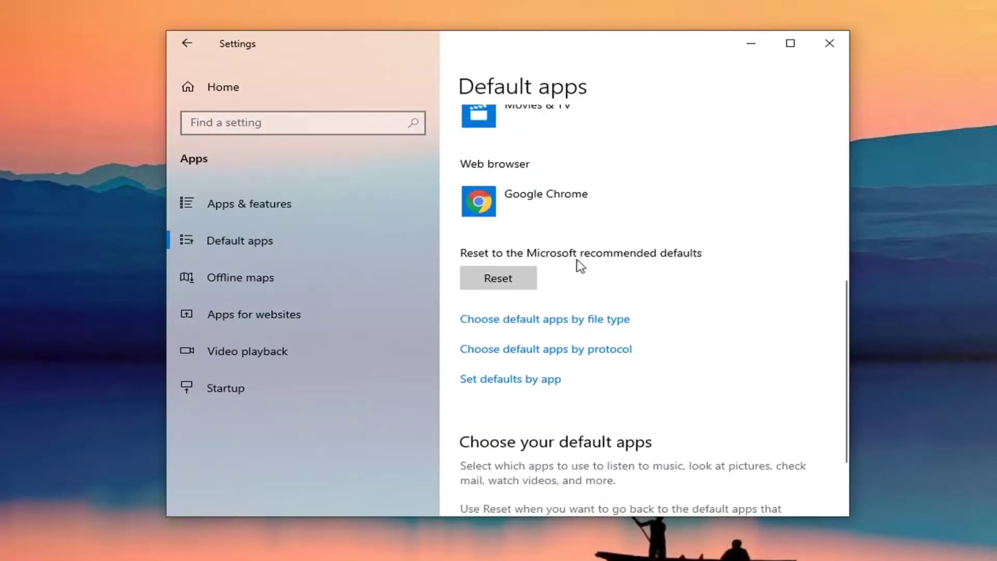
pyautogui.click(513, 278)
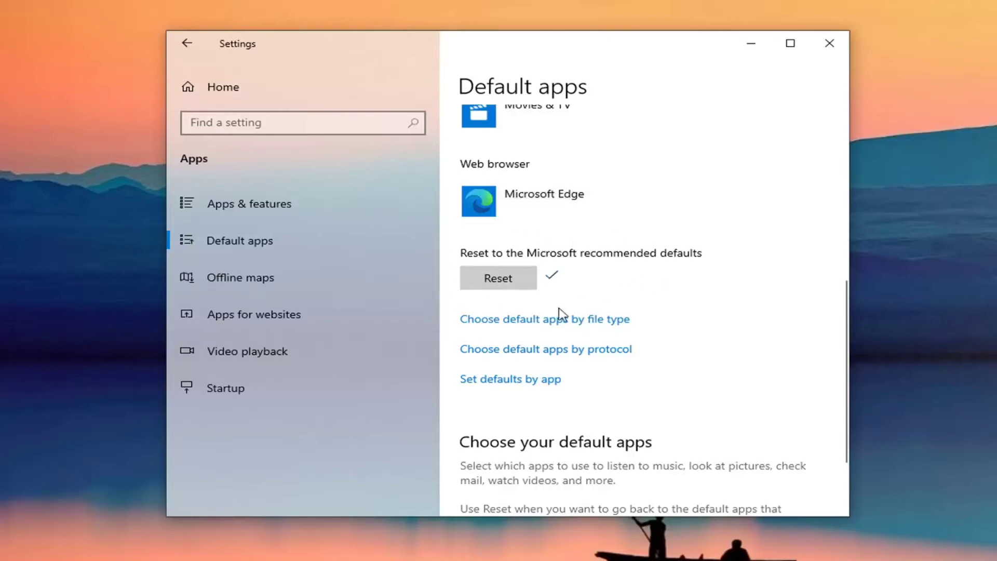
pyautogui.scroll(3, 556, 315)
pyautogui.click(829, 43)
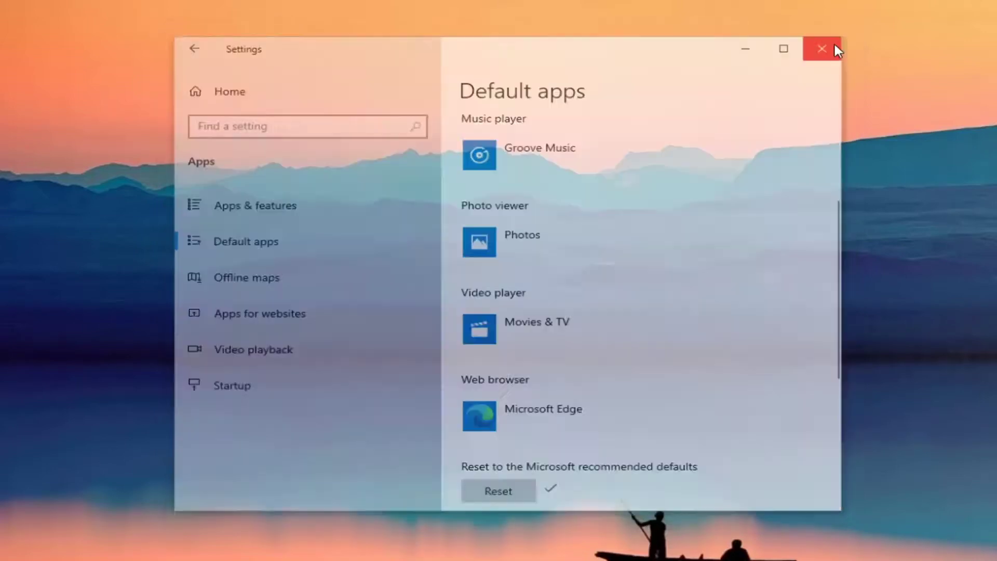